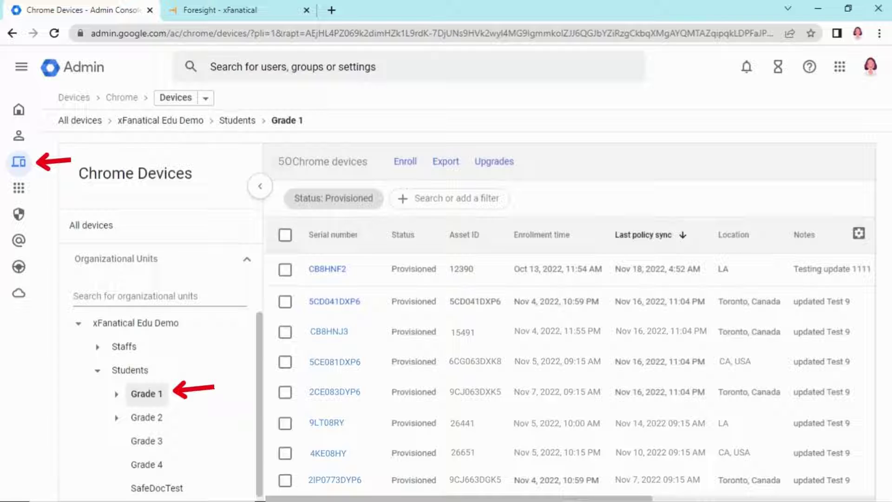
# Step: Select the Grade 2 unit in the Admin console to confirm it holds no Chrome devices
pyautogui.click(146, 417)
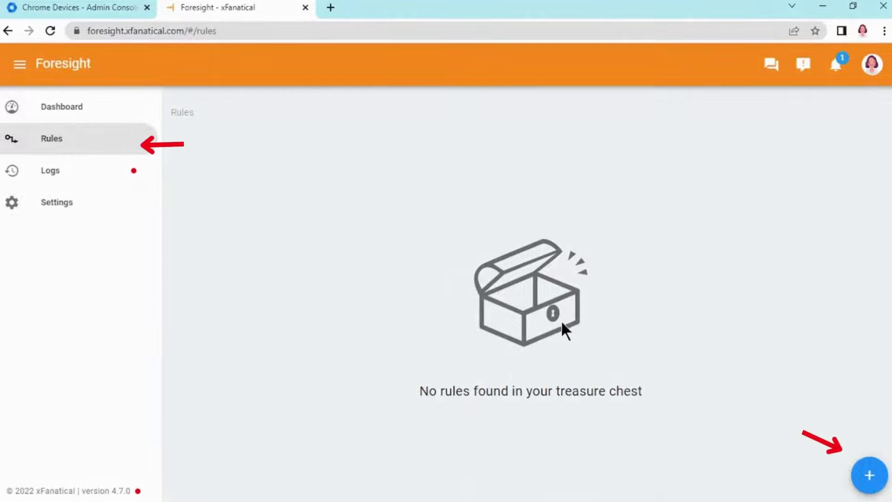
# Step: Create a manually triggered rule using the List Chrome devices action, found by searching 'devic'
pyautogui.click(867, 479)
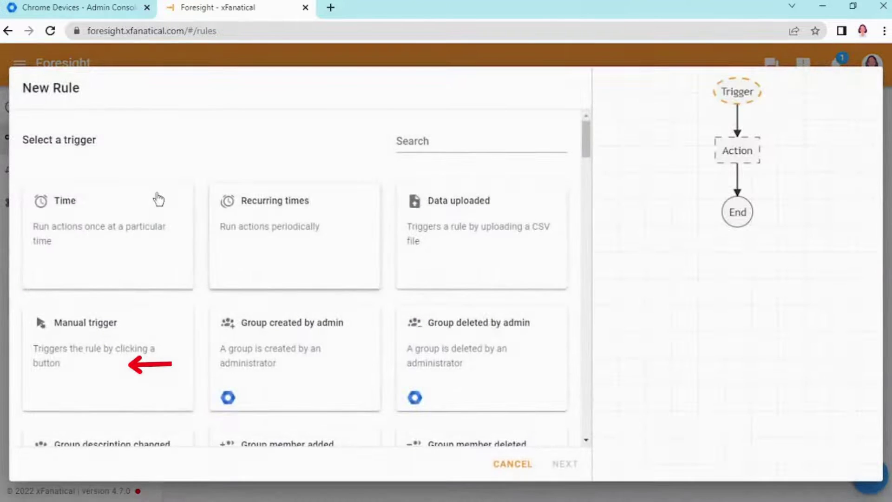
pyautogui.click(110, 330)
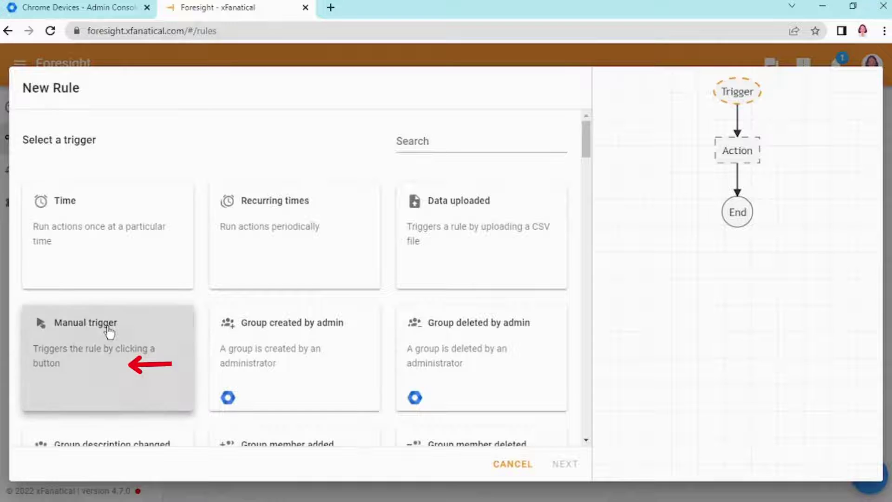
pyautogui.click(453, 137)
pyautogui.write('devic')
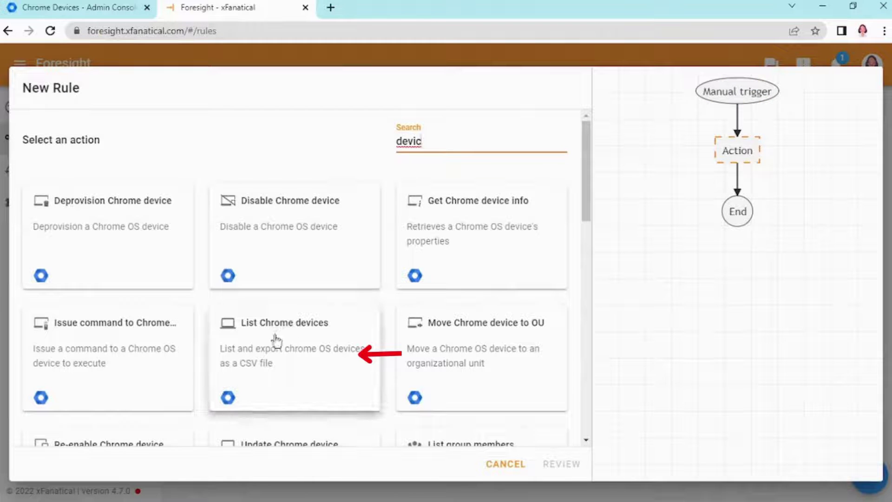
pyautogui.click(255, 345)
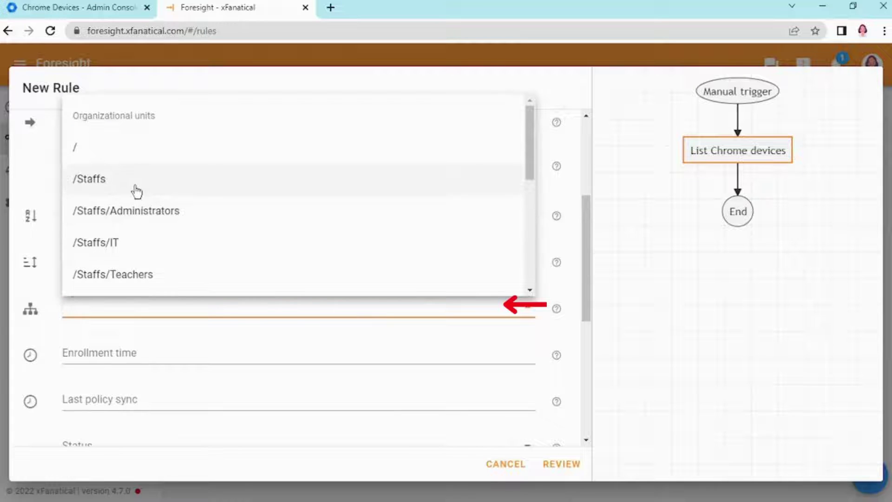
# Step: Limit the listing to /Students/Grade 1 and create the rule 'Grade 1 Chrome devices list'
pyautogui.scroll(-4, 137, 191)
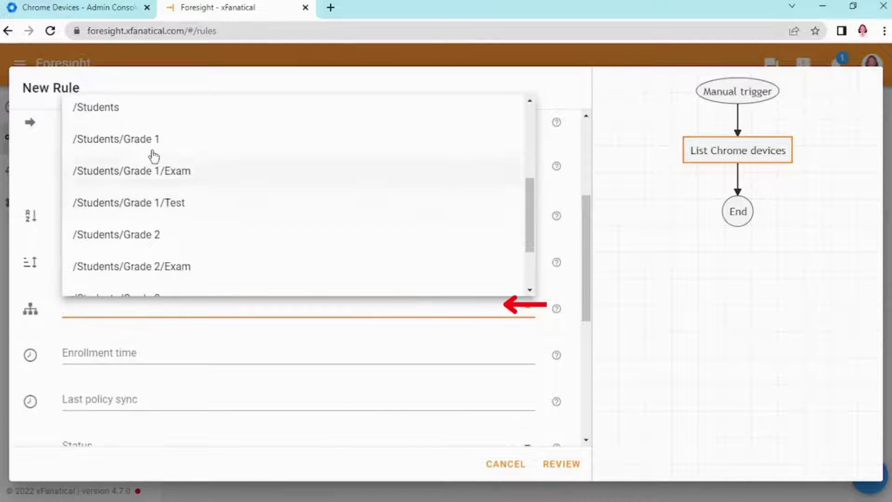
pyautogui.click(153, 142)
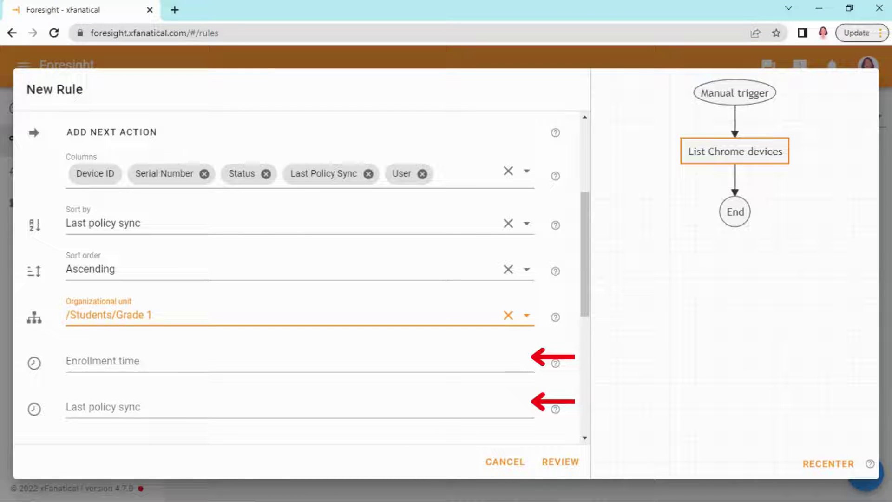
pyautogui.scroll(-2, 297, 279)
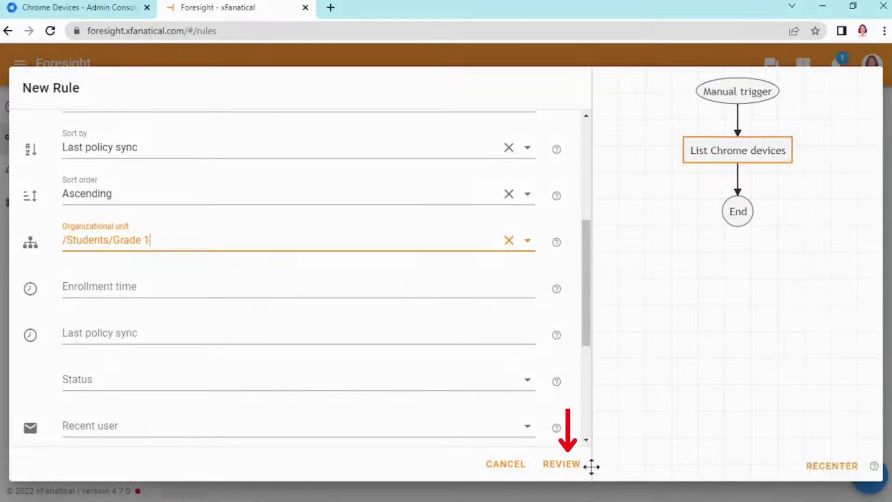
pyautogui.click(569, 464)
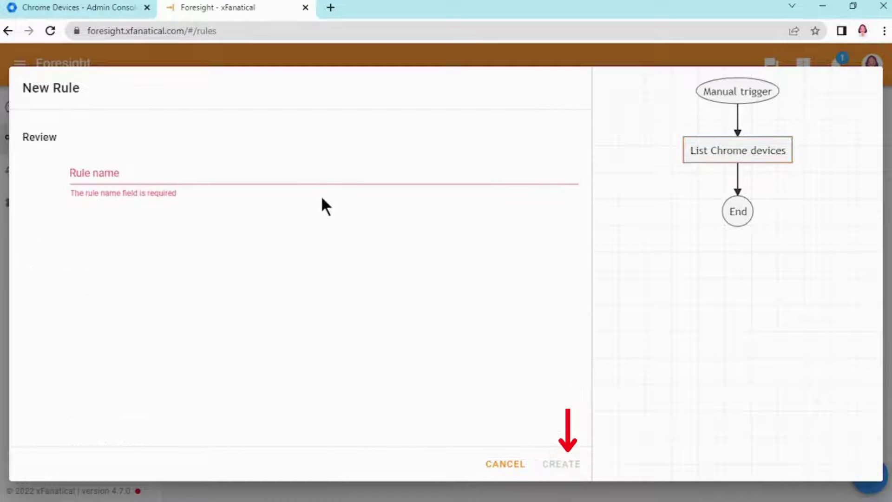
pyautogui.click(319, 178)
pyautogui.write('Grade')
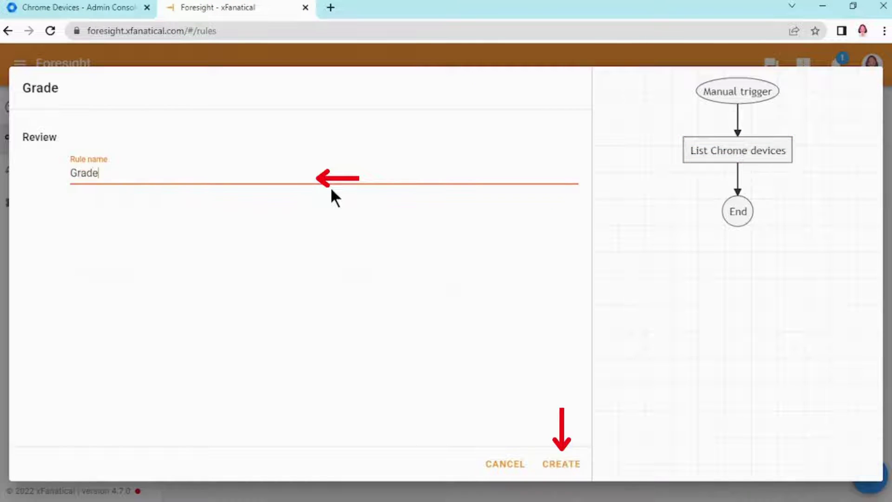
pyautogui.write(' 1 Chrome devices list')
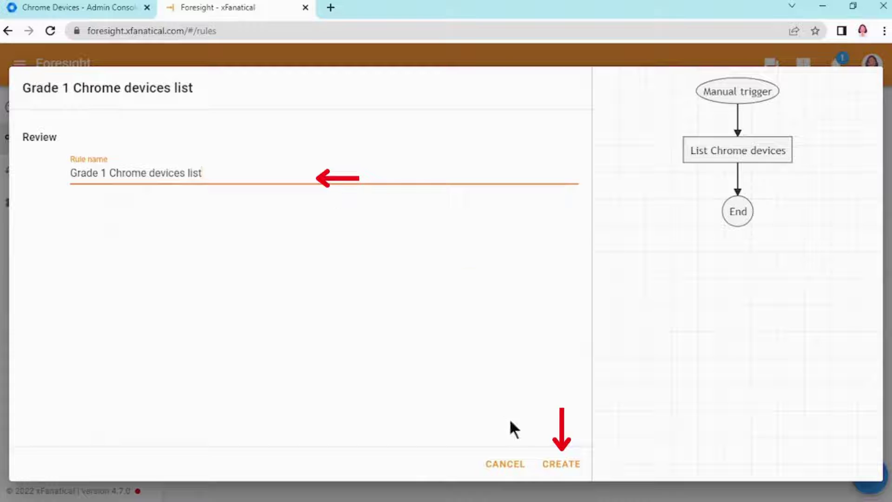
pyautogui.click(558, 463)
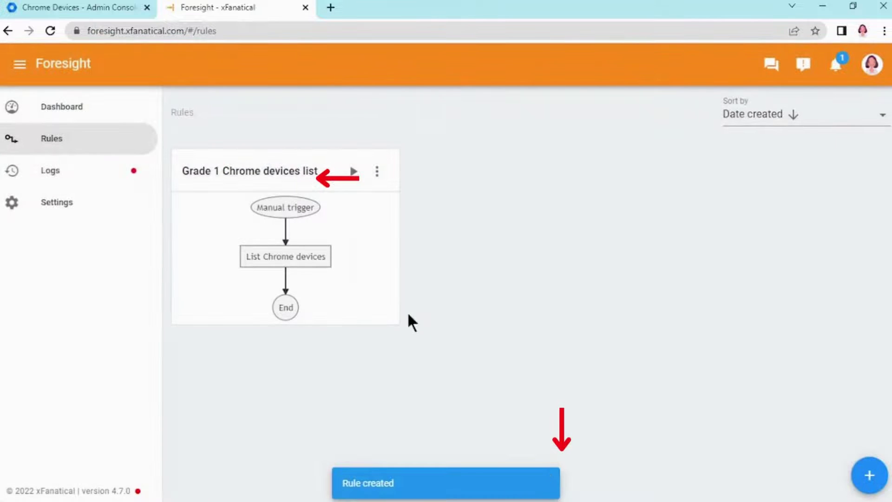
# Step: Run the Grade 1 rule and view its log reporting 50 devices exported to CSV
pyautogui.click(353, 171)
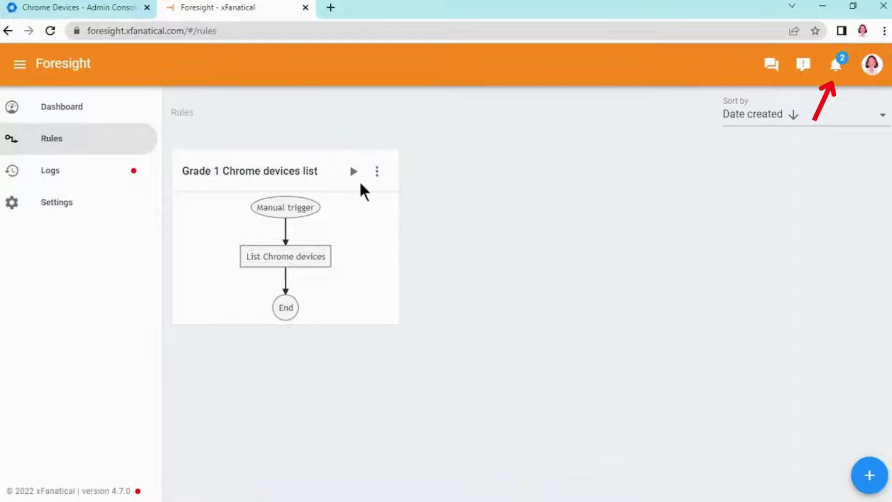
pyautogui.click(836, 65)
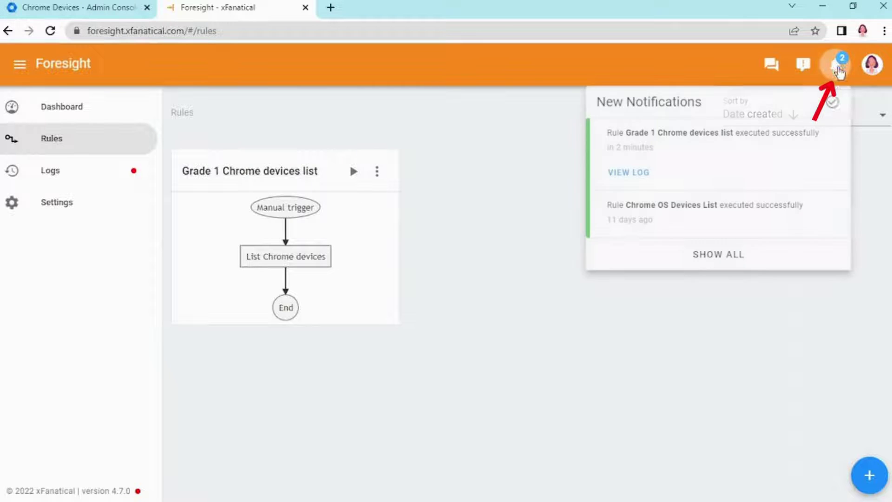
pyautogui.click(728, 257)
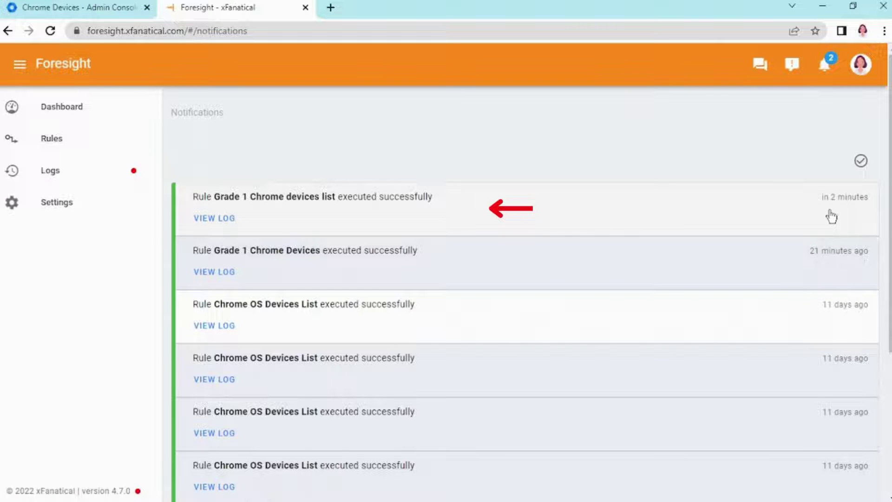
pyautogui.click(230, 219)
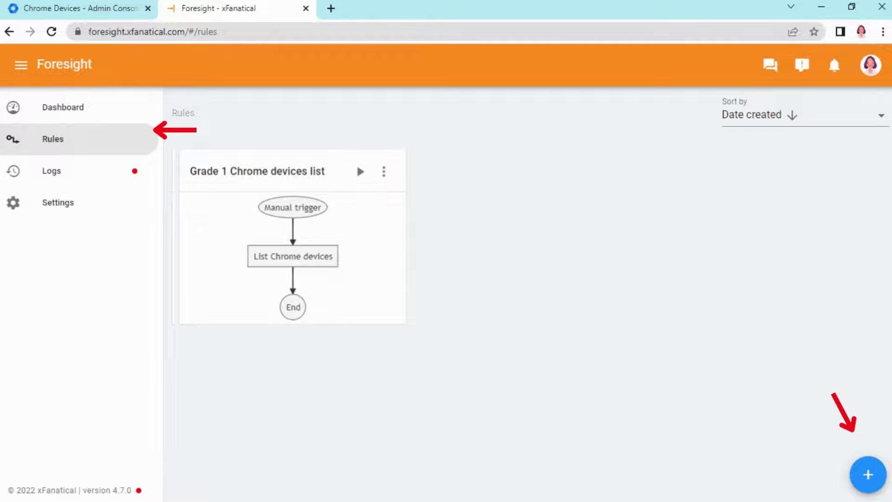
# Step: Start a second rule with a Data uploaded trigger using the Grade 1 Chrome Devices CSV from Downloads
pyautogui.click(868, 474)
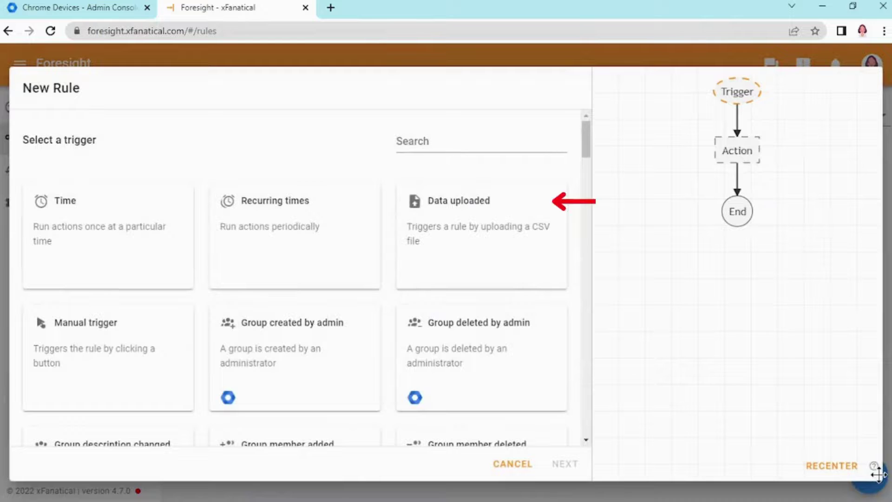
pyautogui.click(494, 231)
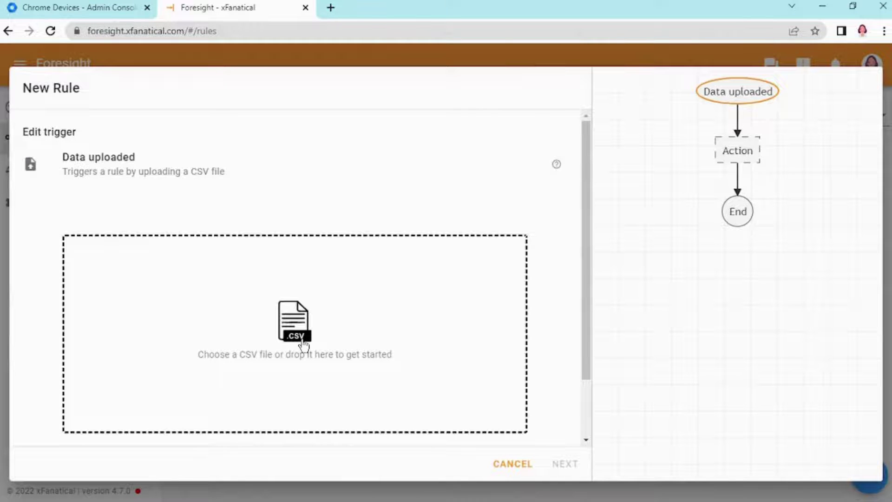
pyautogui.click(303, 344)
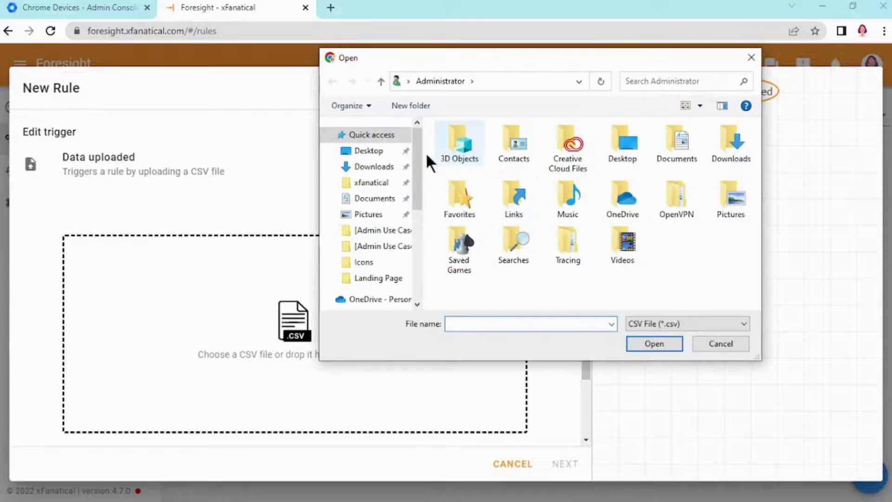
pyautogui.click(371, 167)
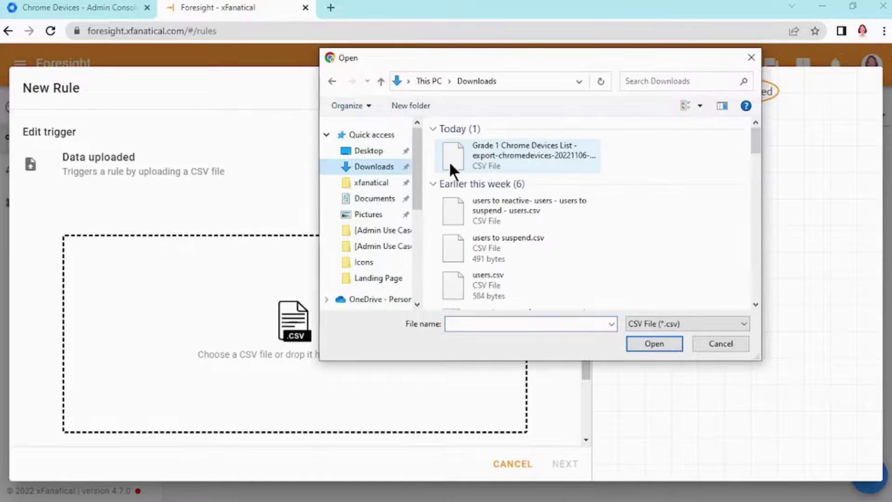
pyautogui.doubleClick(509, 157)
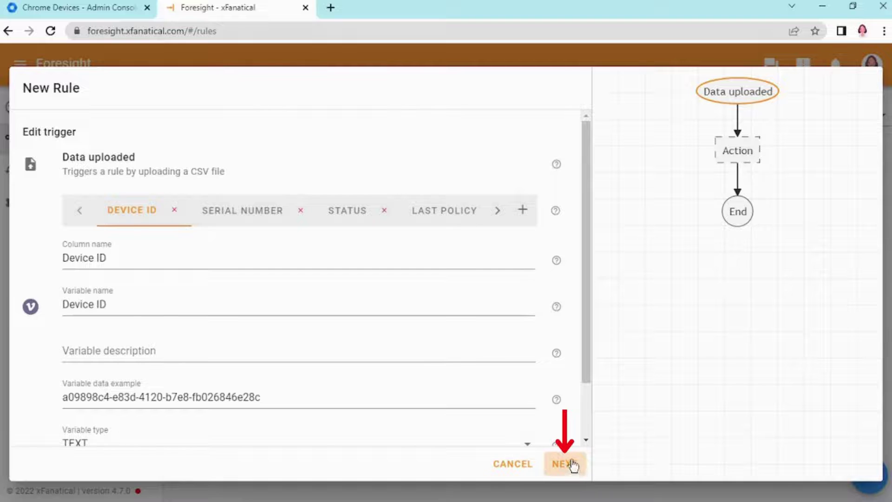
# Step: Choose the Move Chrome device to OU action by searching 'device'
pyautogui.click(573, 462)
pyautogui.click(449, 134)
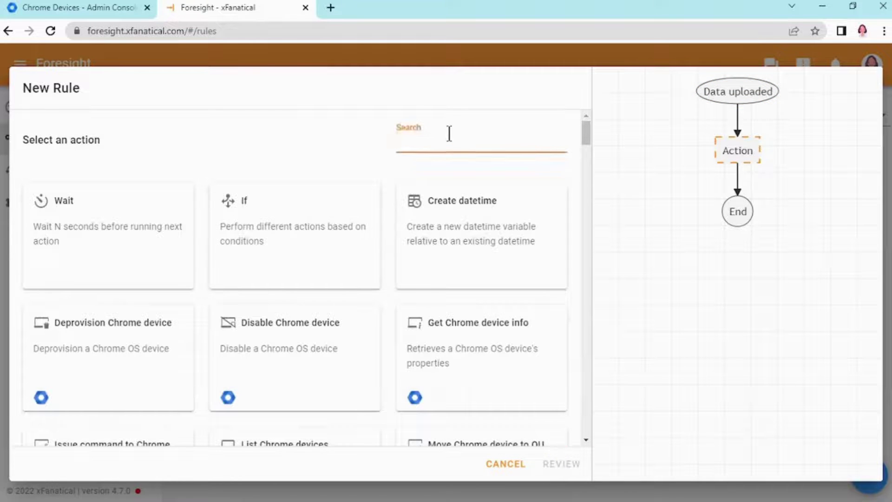
pyautogui.write('device')
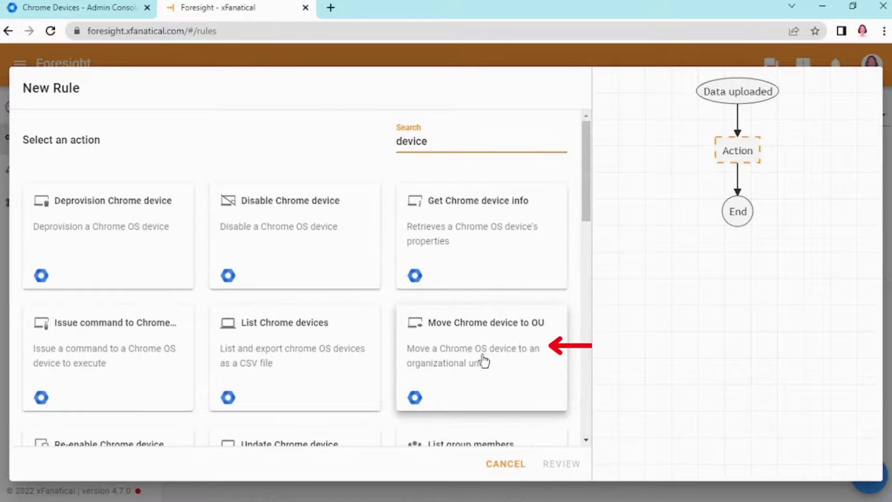
pyautogui.click(483, 359)
pyautogui.scroll(-3, 119, 239)
pyautogui.scroll(2, 126, 201)
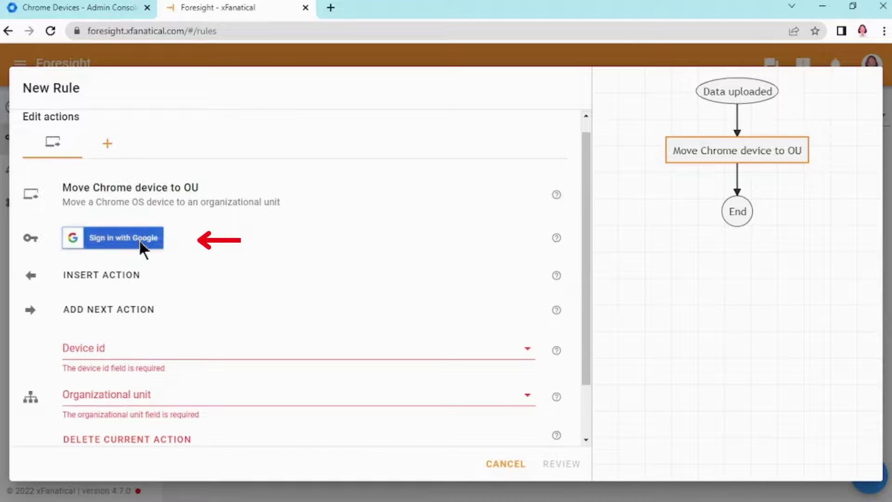
# Step: Sign in with the admin Google account and allow Foresight access
pyautogui.click(140, 238)
pyautogui.click(378, 289)
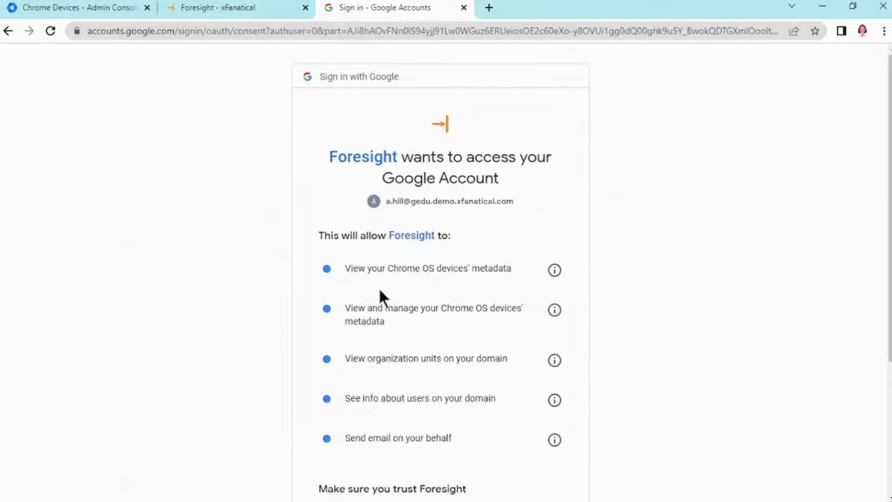
pyautogui.scroll(-4, 378, 291)
pyautogui.click(523, 409)
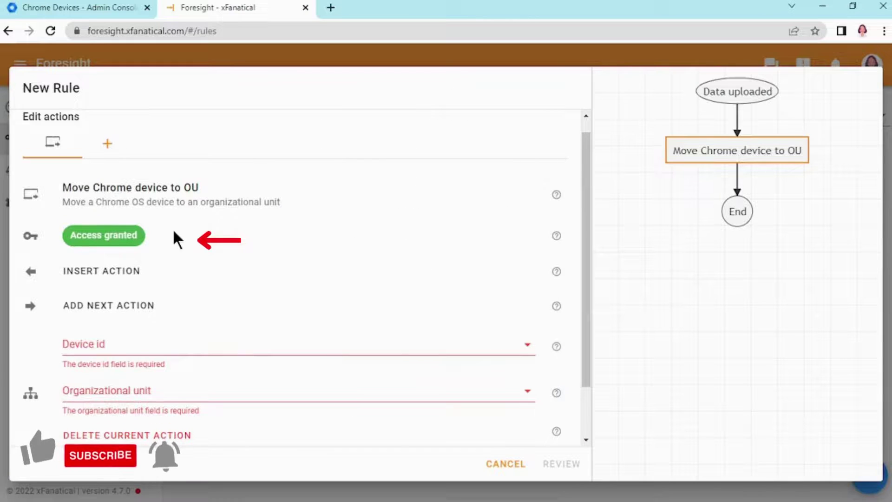
# Step: Set Device id to the Device ID variable and the destination OU to /Students/Grade 2
pyautogui.scroll(-1, 172, 228)
pyautogui.scroll(-1, 174, 231)
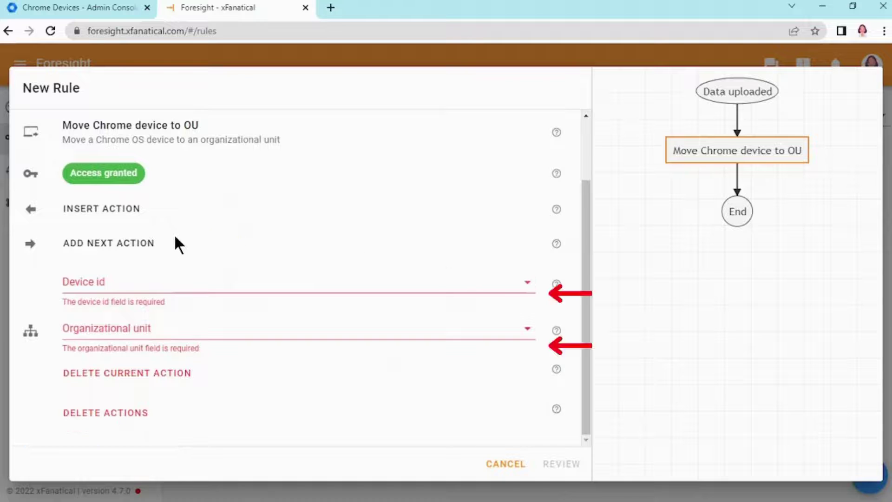
pyautogui.click(529, 282)
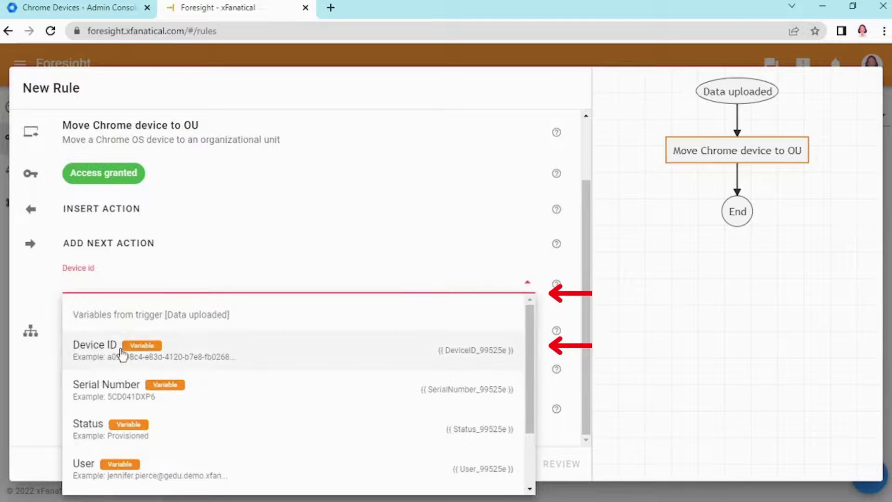
pyautogui.click(122, 354)
pyautogui.click(492, 332)
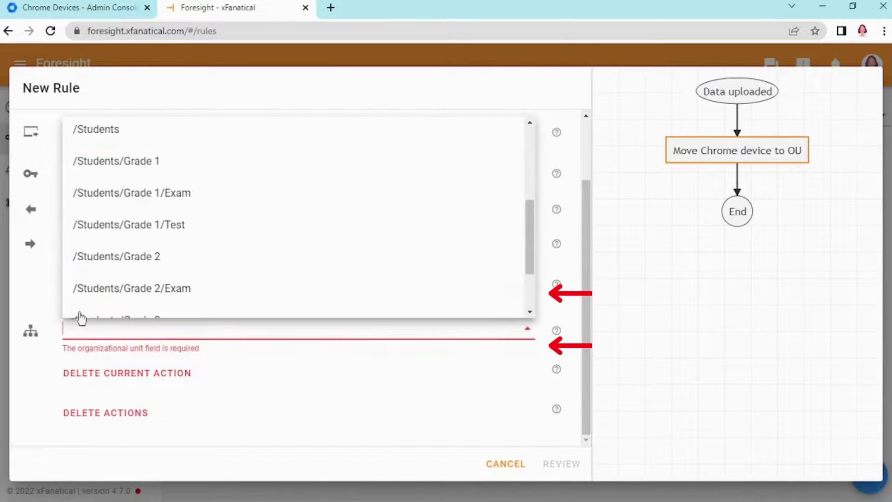
pyautogui.scroll(-2, 139, 204)
pyautogui.click(143, 199)
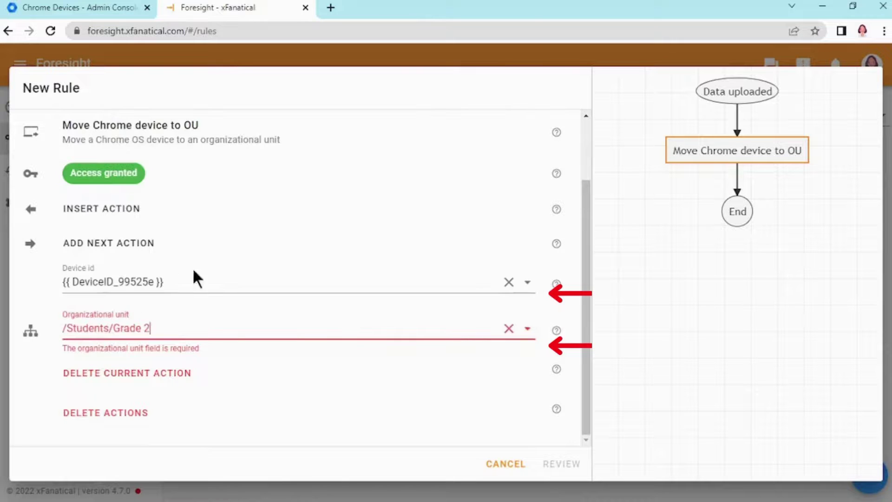
# Step: Create the rule 'Grade 1 to Grade 2 Chrome devices transfer' and upload the exported CSV to it
pyautogui.click(568, 463)
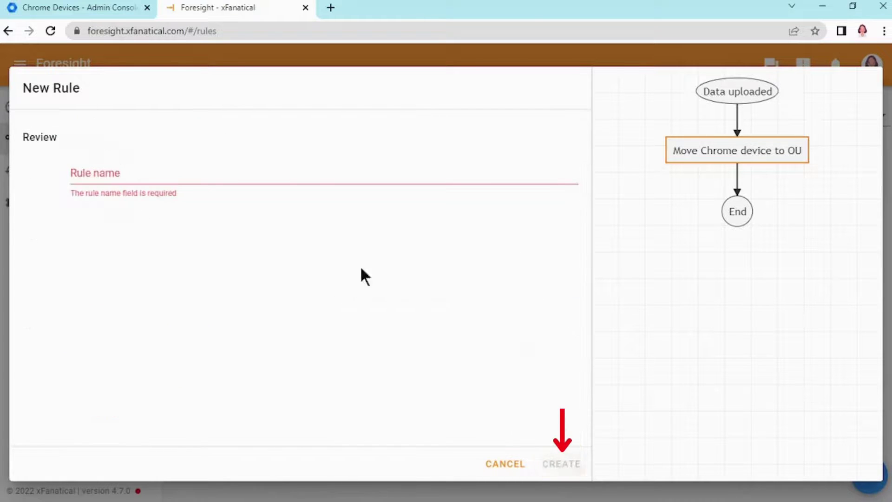
pyautogui.click(314, 169)
pyautogui.write('Grade 1 to Grade 2 Chrome devices')
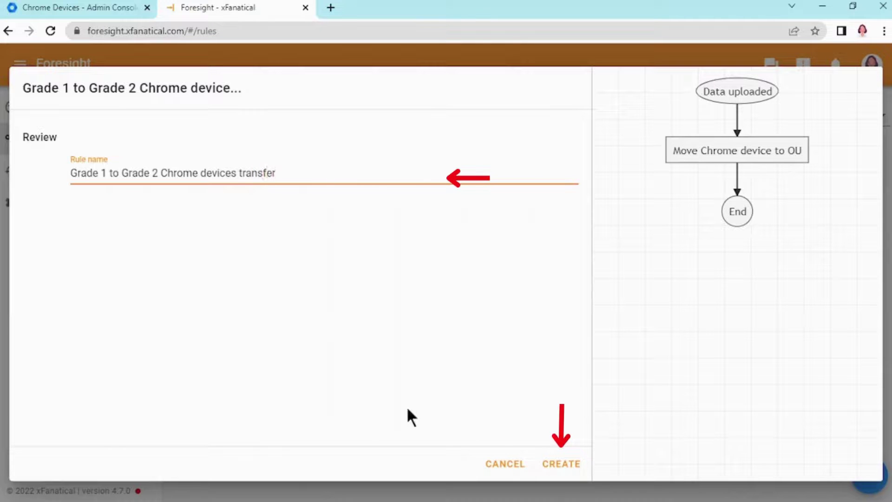
pyautogui.click(567, 468)
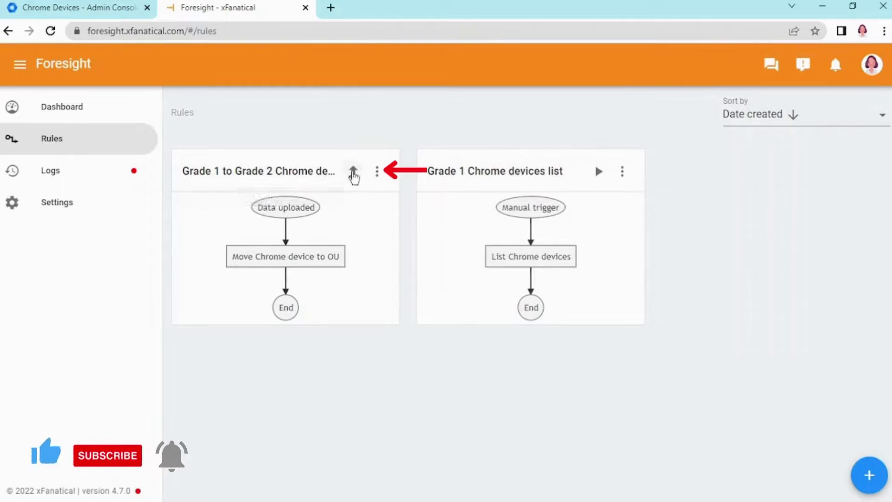
pyautogui.click(352, 171)
pyautogui.doubleClick(615, 143)
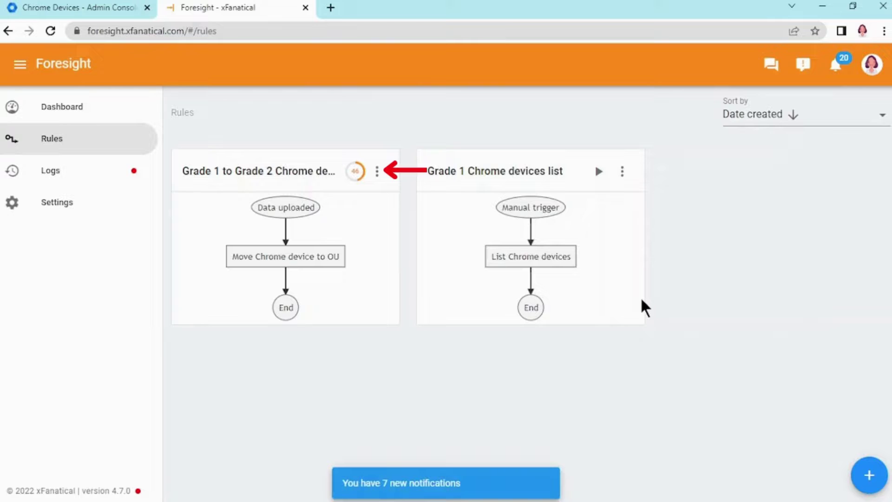
# Step: Wait while the transfer rule processes all 50 uploaded device rows
pyautogui.moveTo(604, 497)
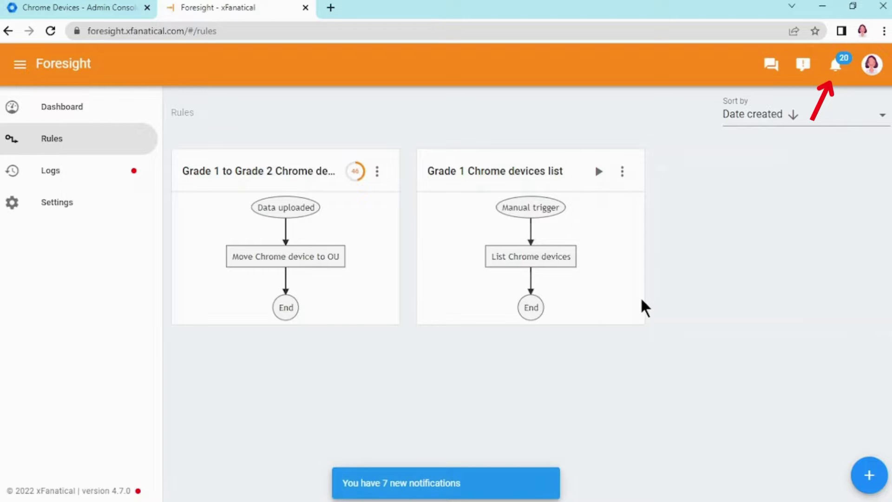
pyautogui.moveTo(604, 497)
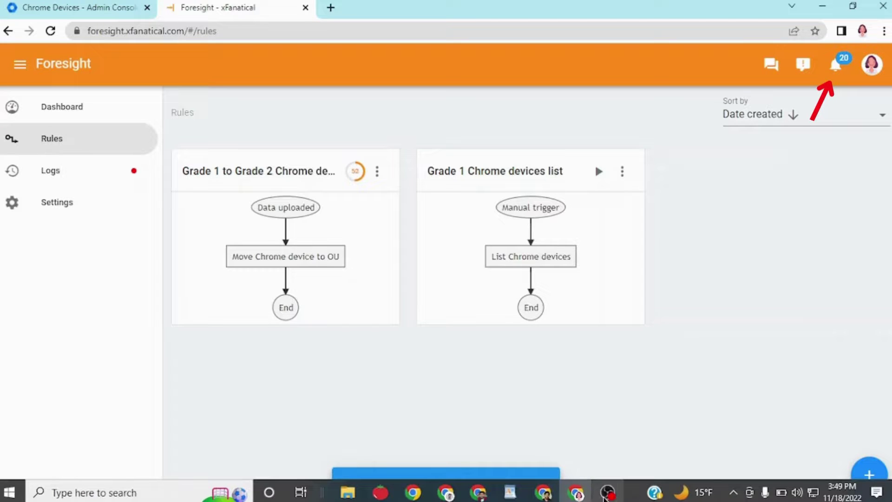